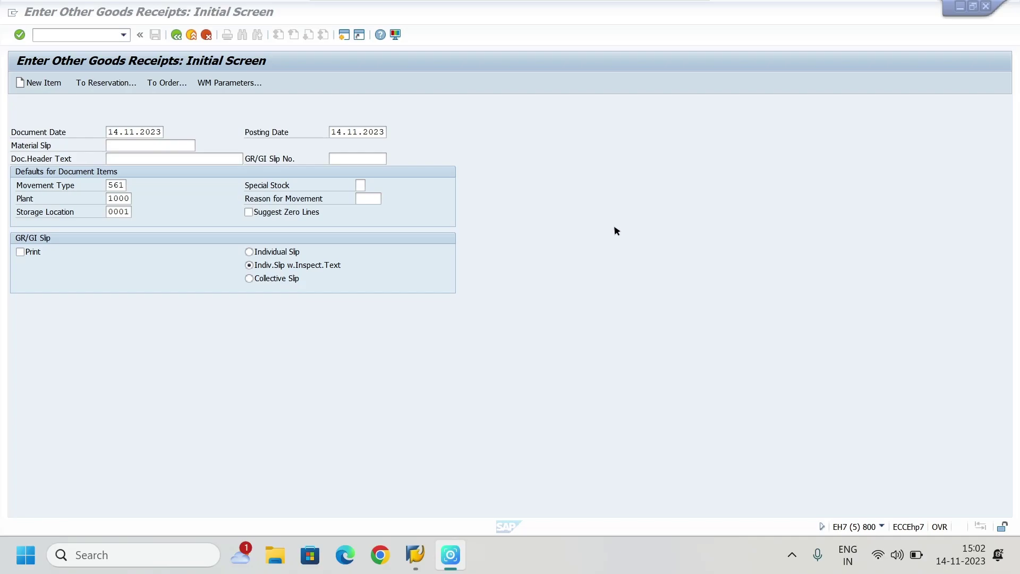
Step: Try to proceed with the movement type 561 goods receipt for plant 1000, storage location 0001, and return to the main menu
{"action": "left_click", "coordinate": [123, 191]}
{"action": "key", "text": "Return"}
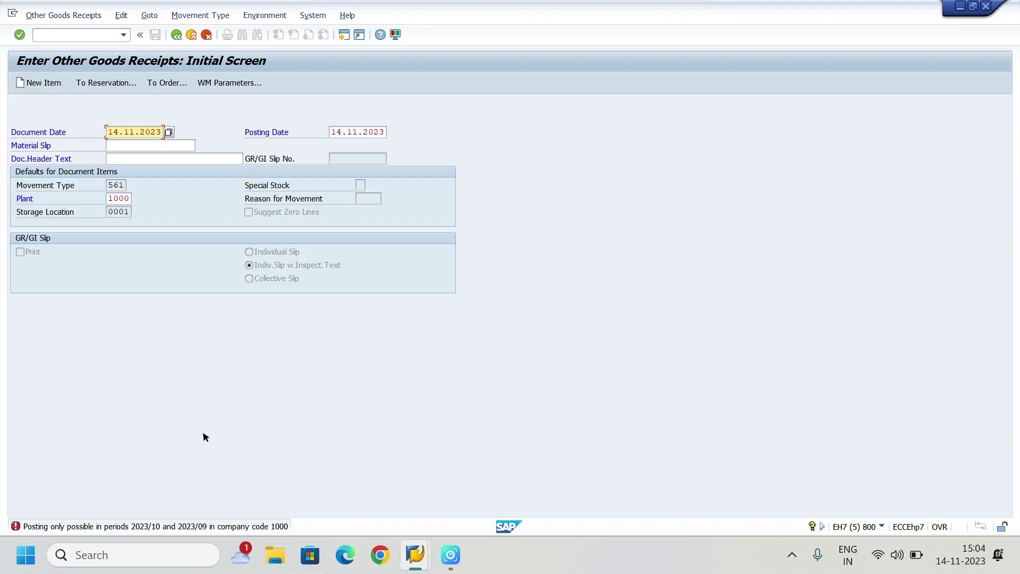
{"action": "left_click", "coordinate": [77, 35]}
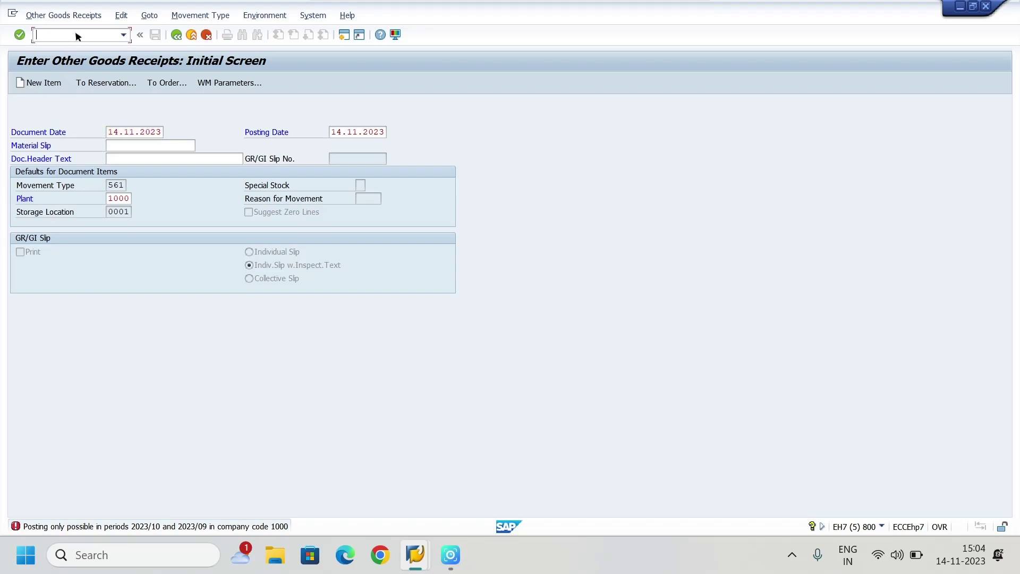
{"action": "type", "text": "/n"}
{"action": "key", "text": "Return"}
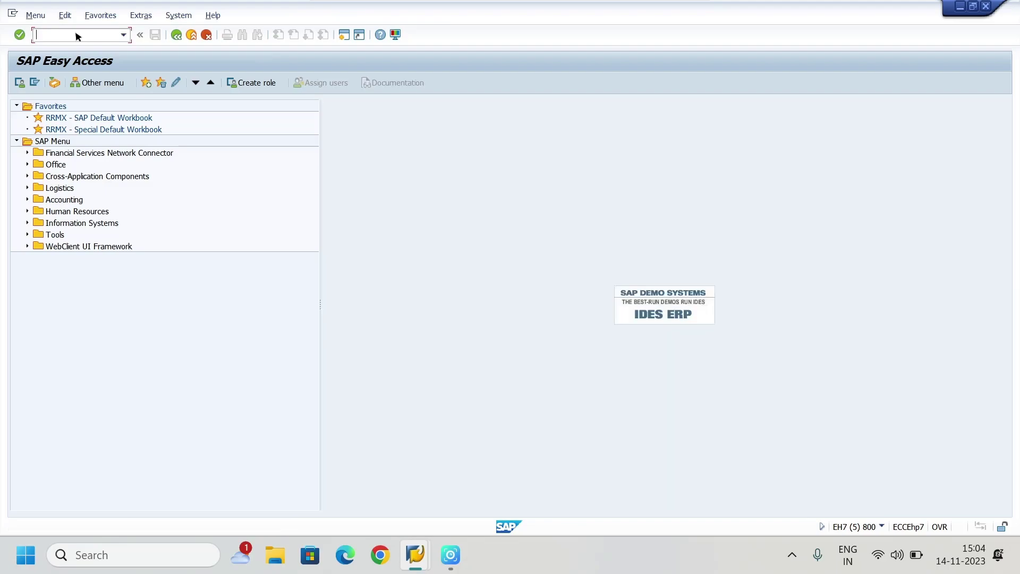
Step: Run transaction MMPV to check and close the material master period for company code 1000, period 11, fiscal year 2023
{"action": "type", "text": "MMPV"}
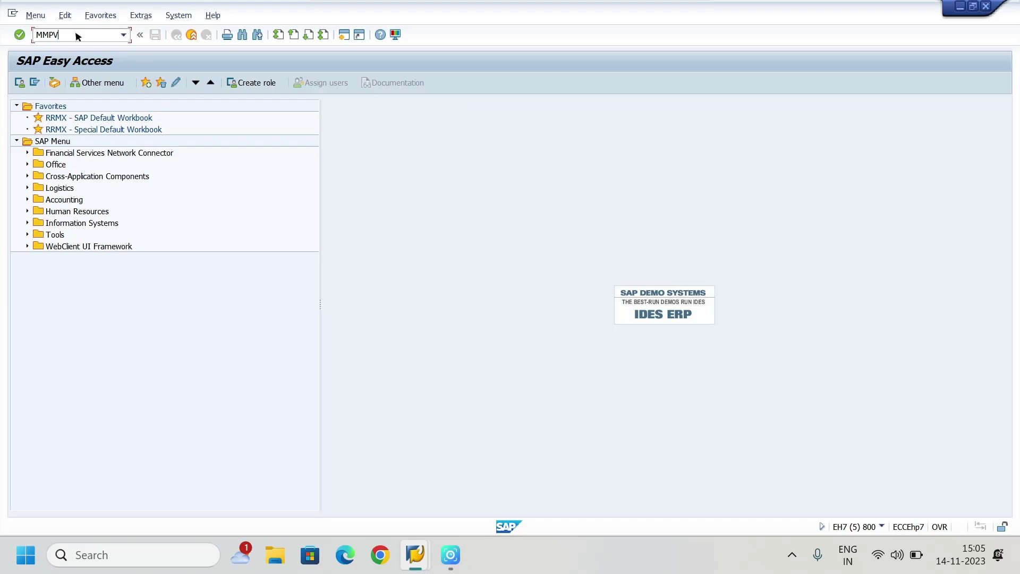
{"action": "key", "text": "Return"}
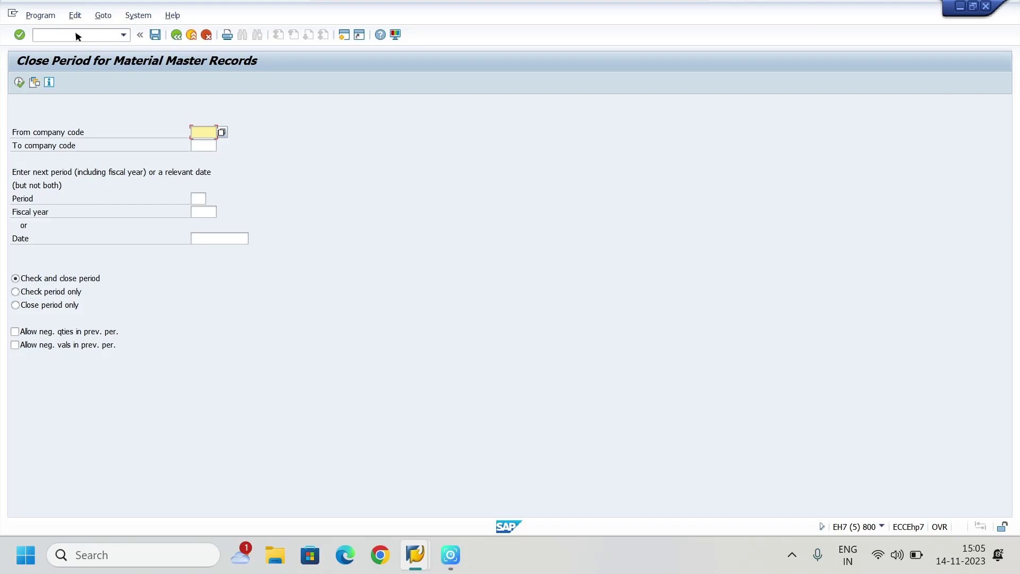
{"action": "type", "text": "1000"}
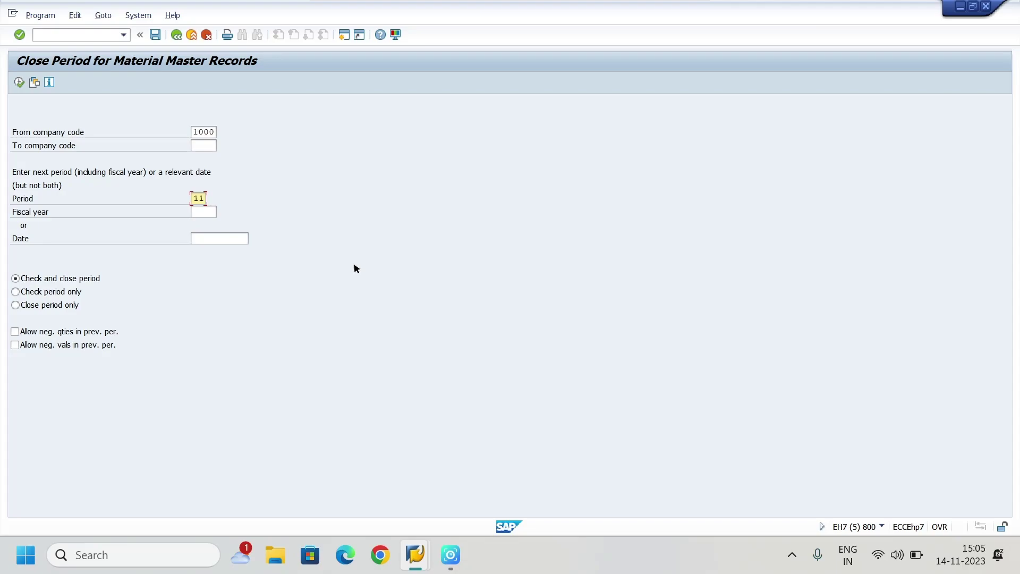
{"action": "left_click", "coordinate": [207, 211]}
{"action": "type", "text": "2023"}
{"action": "key", "text": "BackSpace"}
{"action": "type", "text": "3"}
{"action": "key", "text": "Return"}
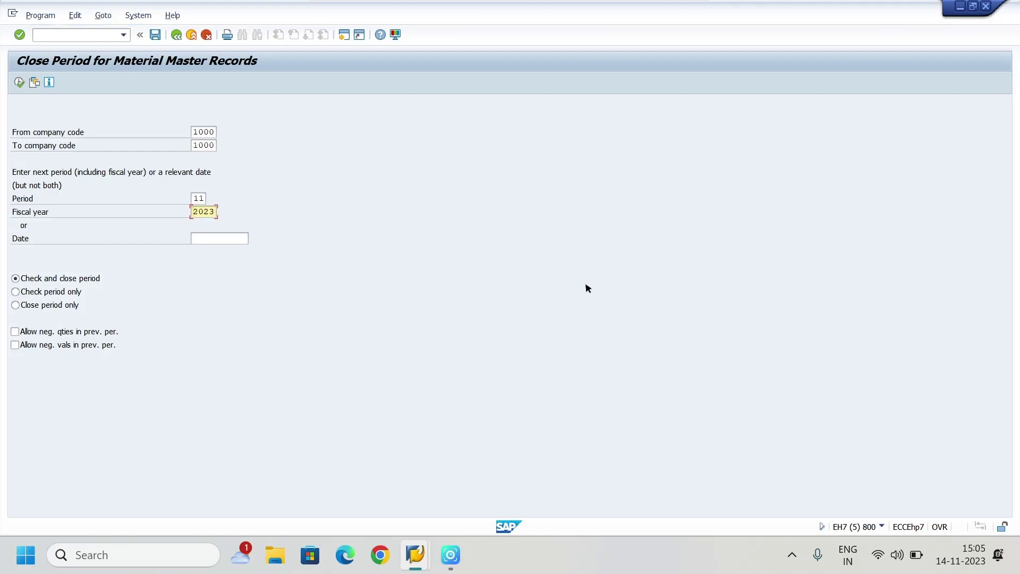
{"action": "left_click", "coordinate": [20, 83]}
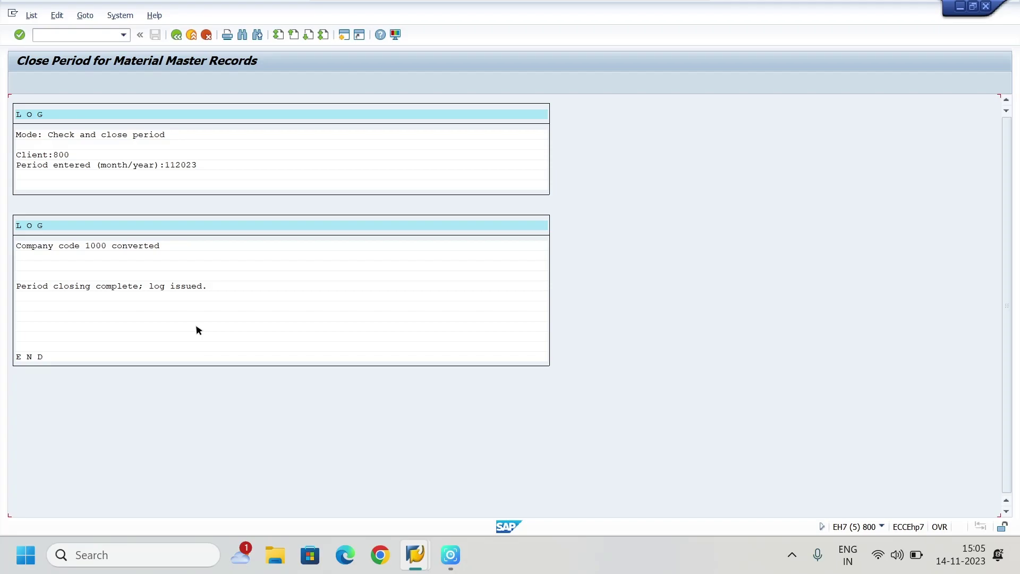
Step: Open transaction MMRV for company code 1000 and save its settings with posting to the previous period allowed
{"action": "left_click", "coordinate": [89, 36]}
{"action": "type", "text": "MRV"}
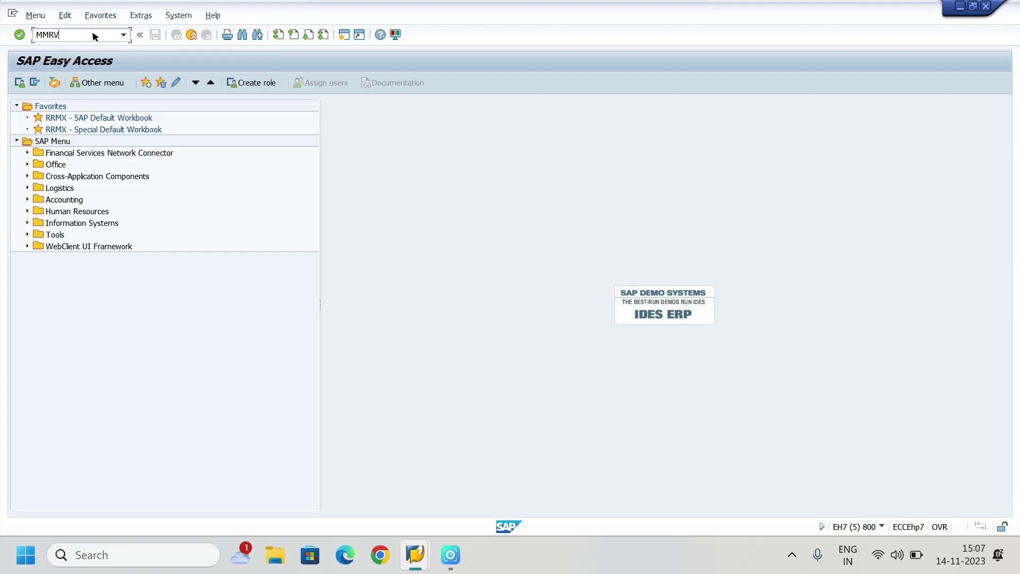
{"action": "key", "text": "Return"}
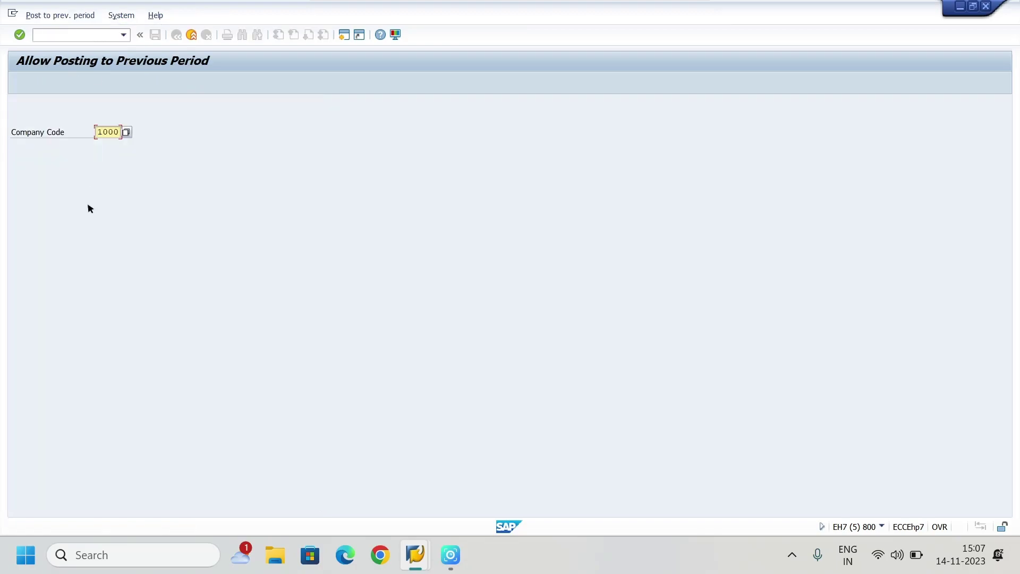
{"action": "key", "text": "Return"}
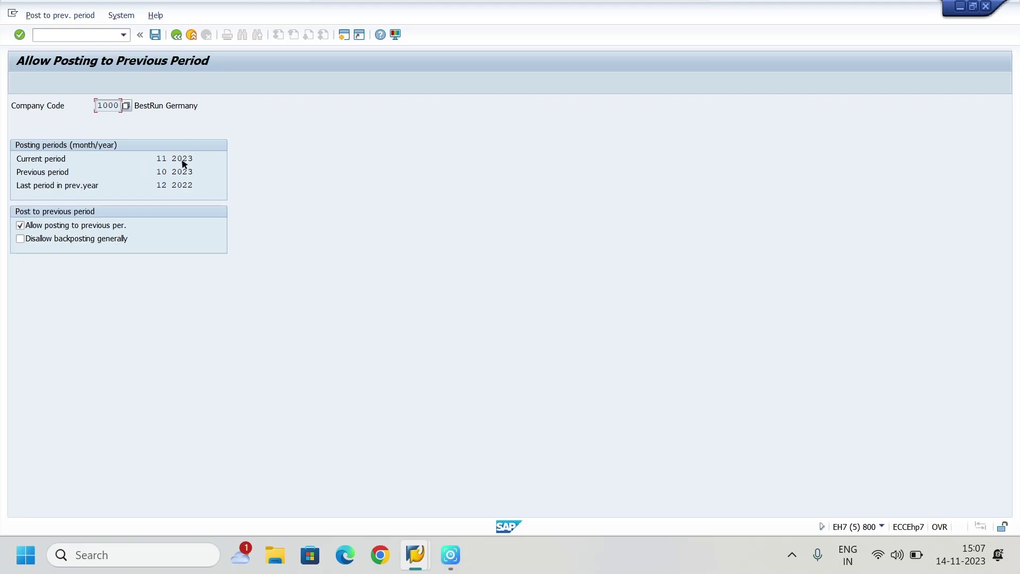
{"action": "left_click", "coordinate": [156, 36]}
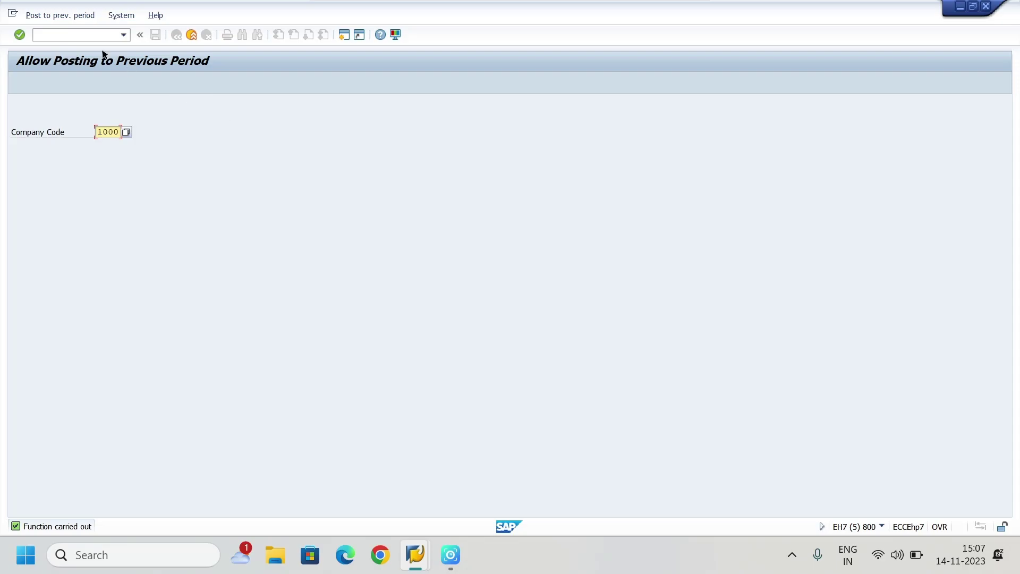
{"action": "left_click", "coordinate": [88, 38]}
{"action": "type", "text": "/nOB52"}
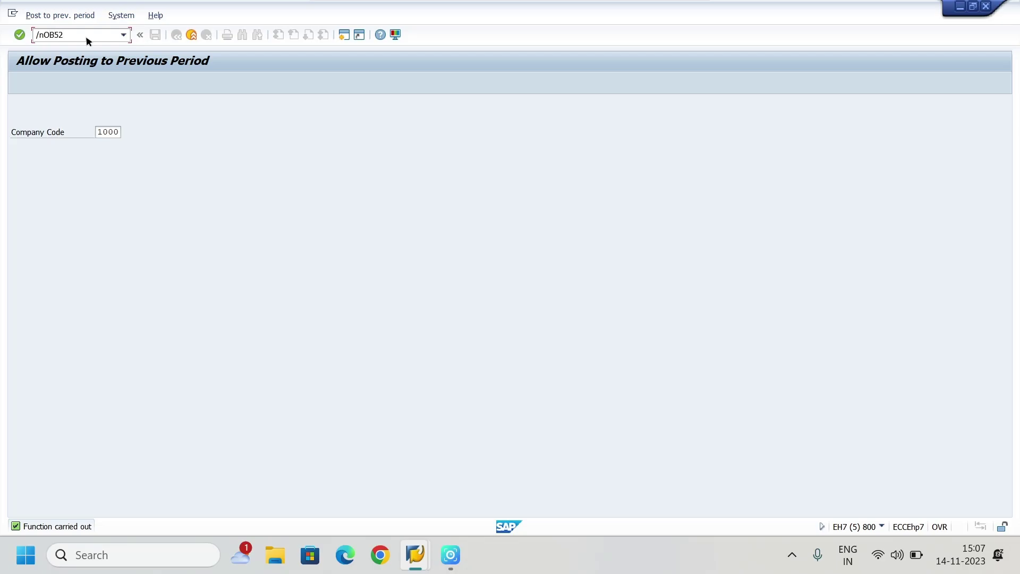
{"action": "key", "text": "BackSpace"}
{"action": "key", "text": "BackSpace"}
{"action": "key", "text": "BackSpace"}
{"action": "key", "text": "BackSpace"}
{"action": "key", "text": "BackSpace"}
{"action": "key", "text": "BackSpace"}
Step: Return to the main menu and open the posting periods table with transaction OB52
{"action": "type", "text": "/n"}
{"action": "key", "text": "Return"}
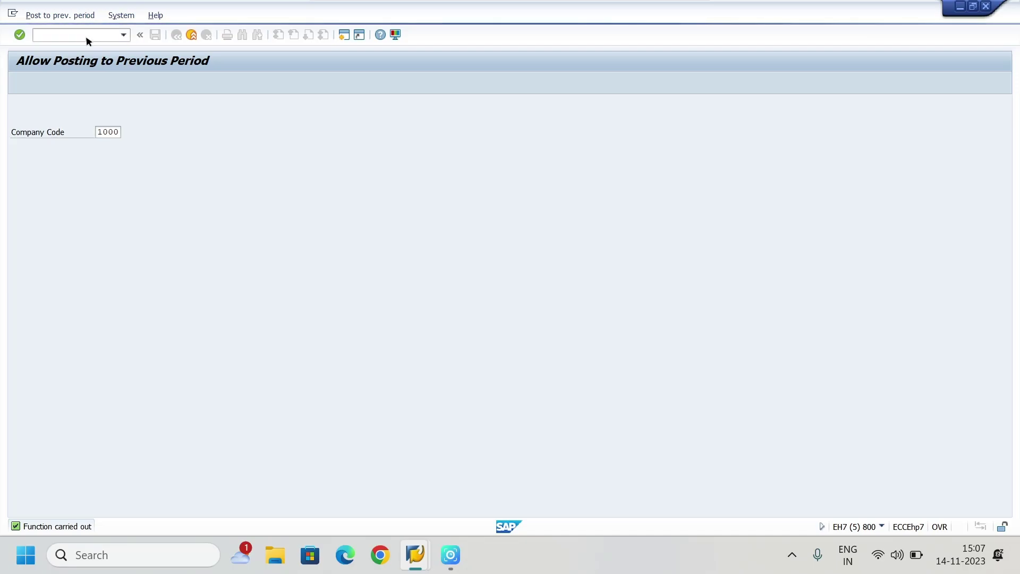
{"action": "type", "text": "OB52"}
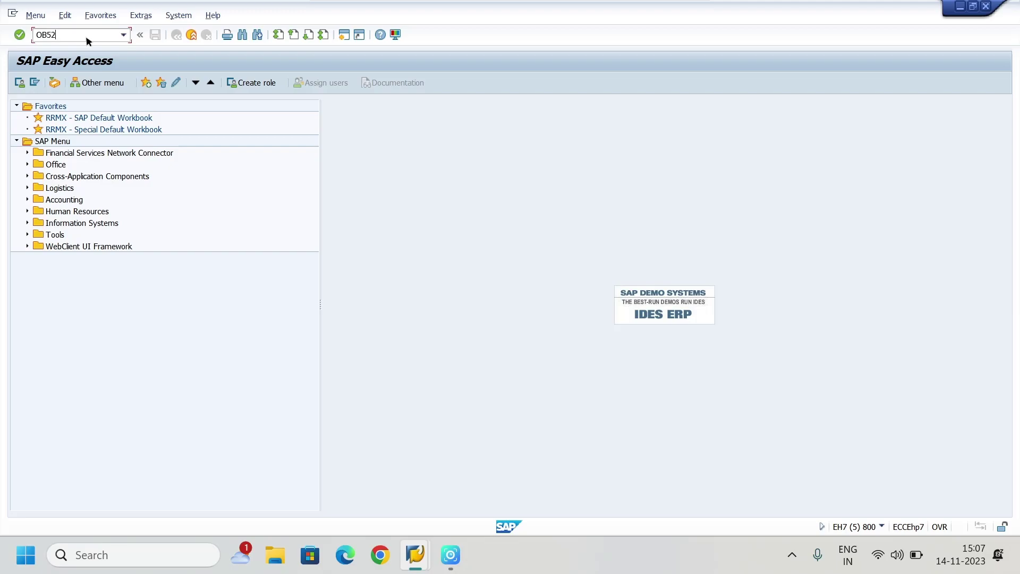
{"action": "key", "text": "Return"}
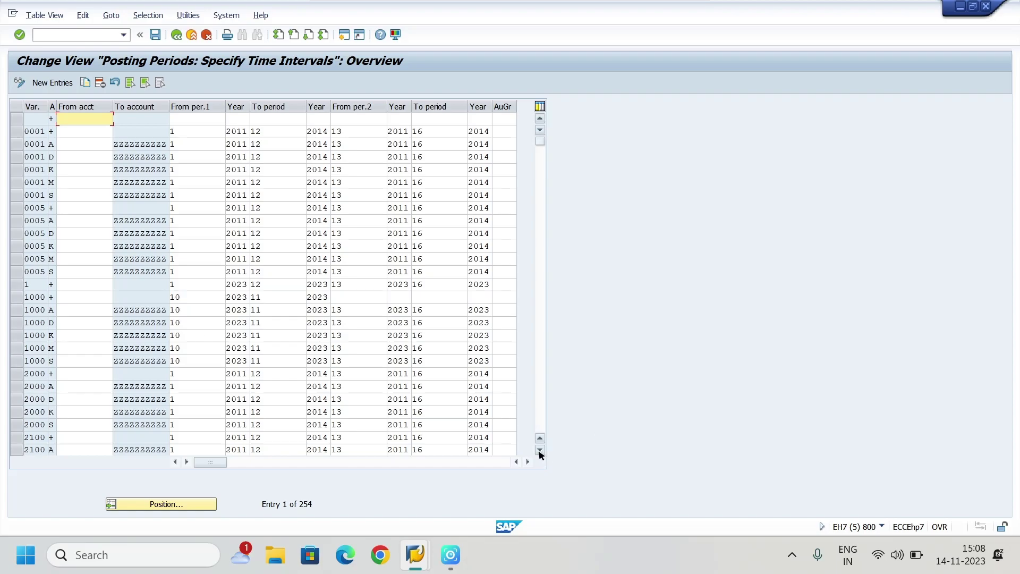
Step: Set the first To period to 12 in the variant 1000 rows for account types +, A, D, K, M and S
{"action": "left_click", "coordinate": [539, 450]}
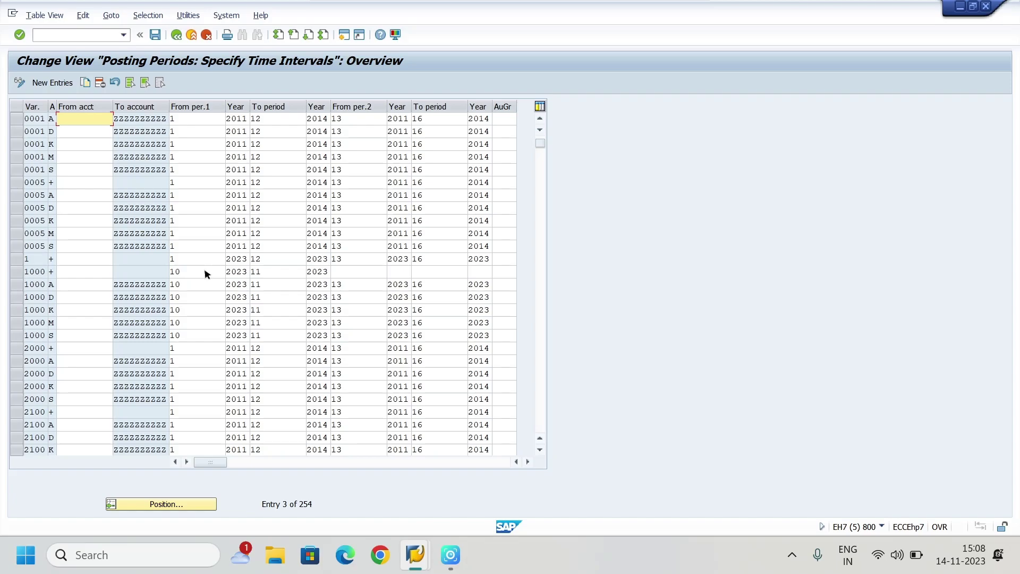
{"action": "left_click", "coordinate": [277, 273]}
{"action": "key", "text": "BackSpace"}
{"action": "type", "text": "2"}
{"action": "left_click", "coordinate": [273, 289]}
{"action": "key", "text": "BackSpace"}
{"action": "type", "text": "2"}
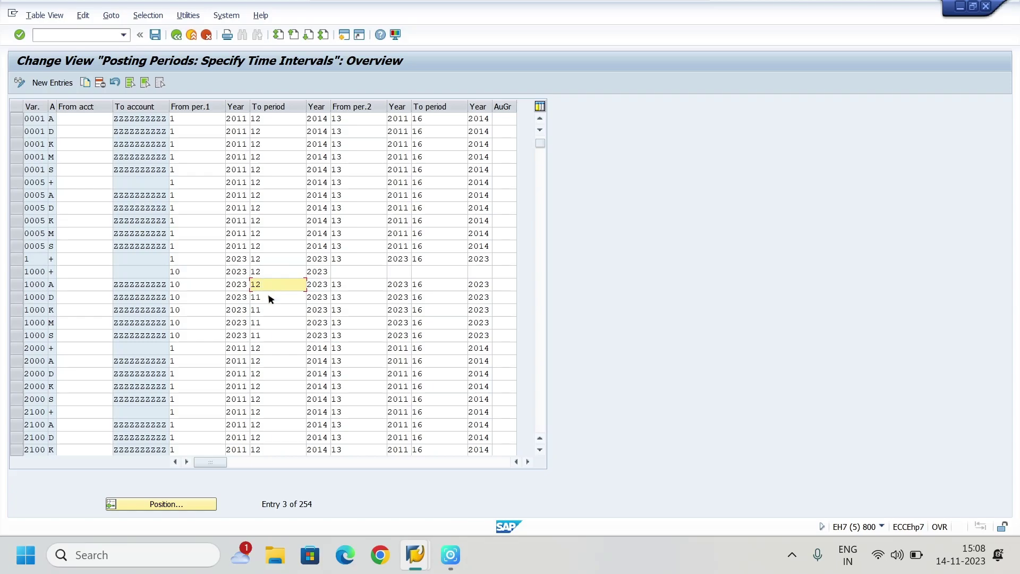
{"action": "left_click", "coordinate": [270, 298]}
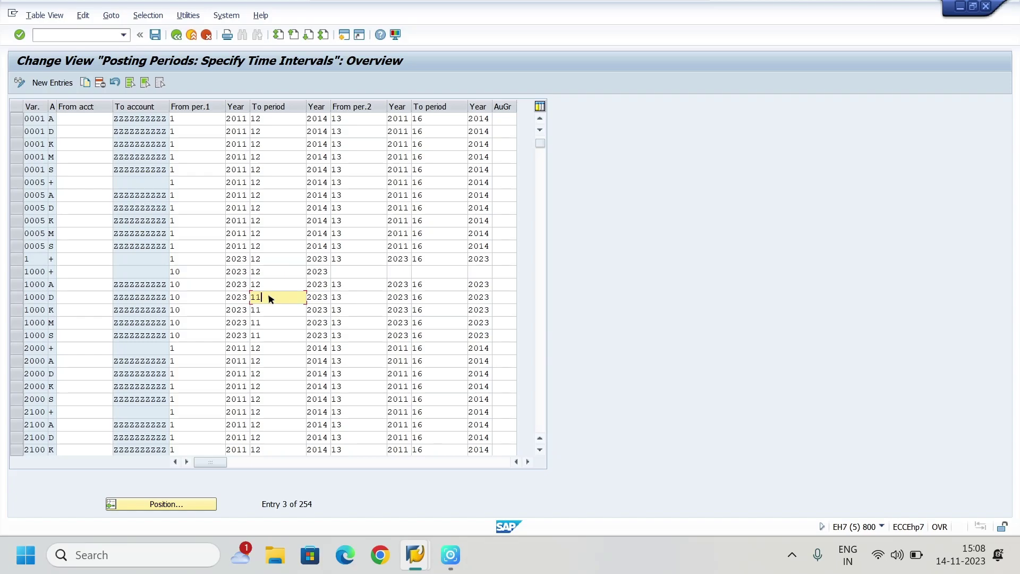
{"action": "key", "text": "BackSpace"}
{"action": "type", "text": "2"}
{"action": "left_click", "coordinate": [265, 312]}
{"action": "key", "text": "BackSpace"}
{"action": "type", "text": "2"}
{"action": "left_click", "coordinate": [268, 323]}
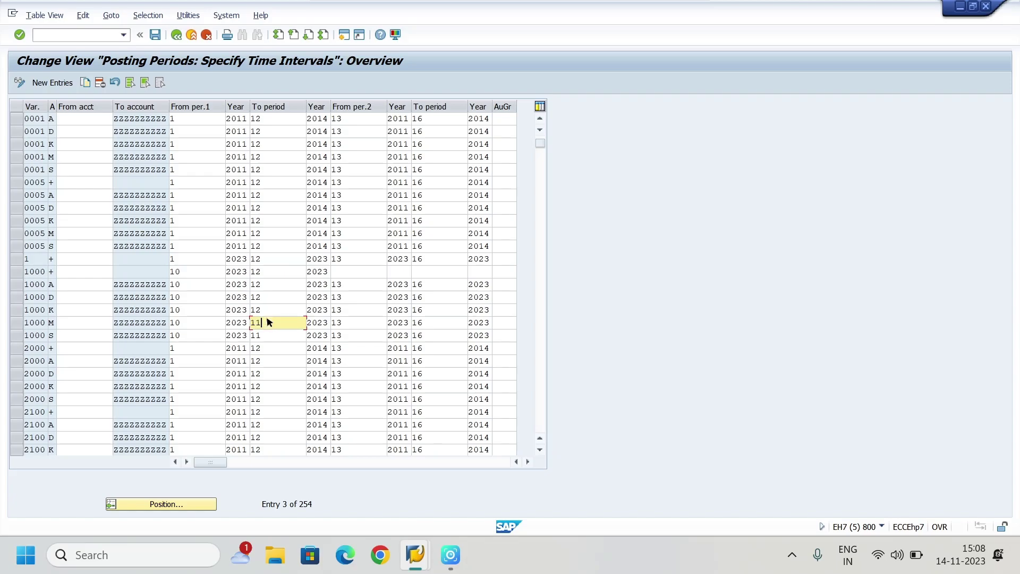
{"action": "key", "text": "BackSpace"}
{"action": "type", "text": "2"}
{"action": "left_click", "coordinate": [269, 349]}
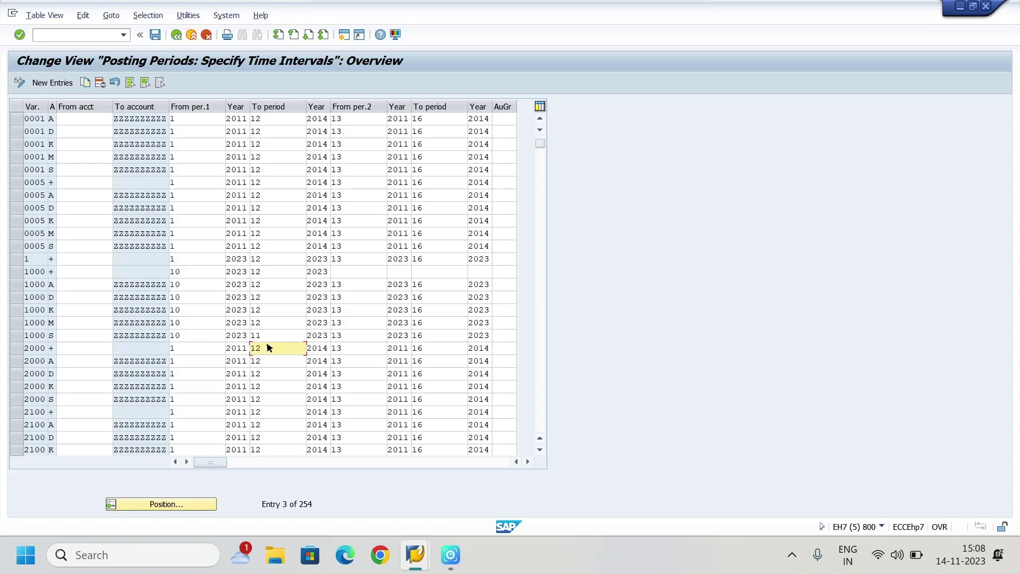
{"action": "left_click", "coordinate": [265, 337]}
{"action": "key", "text": "BackSpace"}
{"action": "type", "text": "2"}
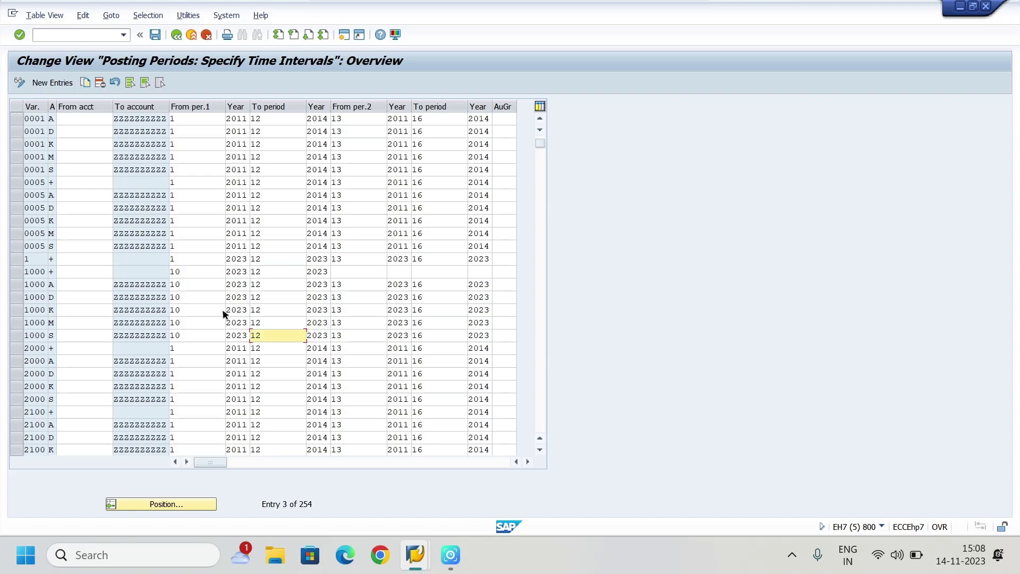
Step: Set From per.1 to 11 in the variant 1000 rows for account types +, A, D, K, M and S
{"action": "left_click", "coordinate": [187, 273]}
{"action": "key", "text": "BackSpace"}
{"action": "type", "text": "1"}
{"action": "left_click", "coordinate": [182, 285]}
{"action": "key", "text": "BackSpace"}
{"action": "type", "text": "1"}
{"action": "left_click", "coordinate": [186, 298]}
{"action": "key", "text": "BackSpace"}
{"action": "type", "text": "1"}
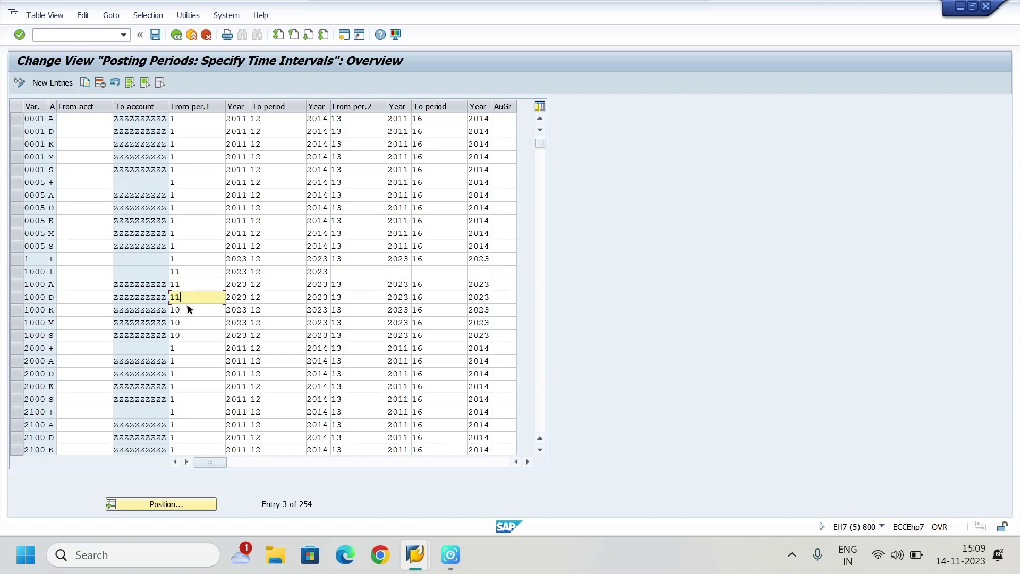
{"action": "left_click", "coordinate": [187, 310]}
{"action": "key", "text": "BackSpace"}
{"action": "type", "text": "1"}
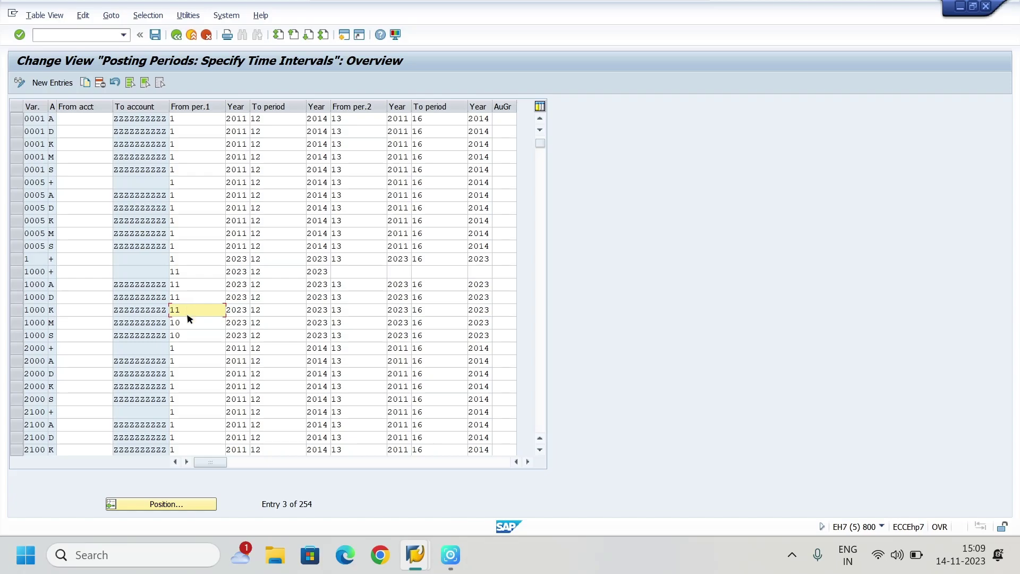
{"action": "left_click", "coordinate": [187, 322]}
{"action": "key", "text": "BackSpace"}
{"action": "type", "text": "1"}
{"action": "left_click", "coordinate": [188, 338]}
{"action": "key", "text": "BackSpace"}
{"action": "type", "text": "1"}
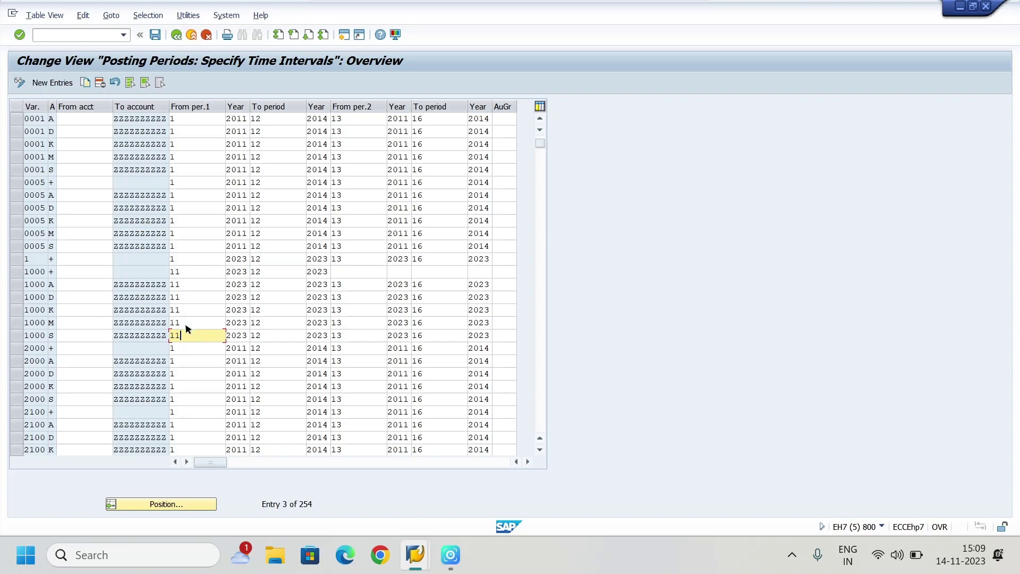
{"action": "key", "text": "Return"}
Step: Save the posting period changes under a new customizing request described as "Posting Period", and leave the table
{"action": "left_click", "coordinate": [155, 35]}
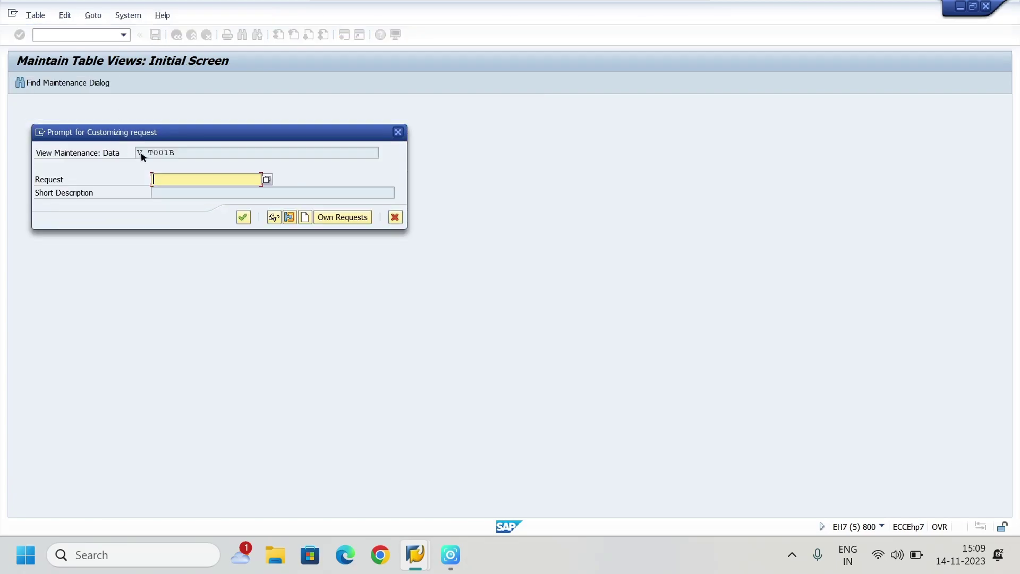
{"action": "left_click", "coordinate": [307, 217]}
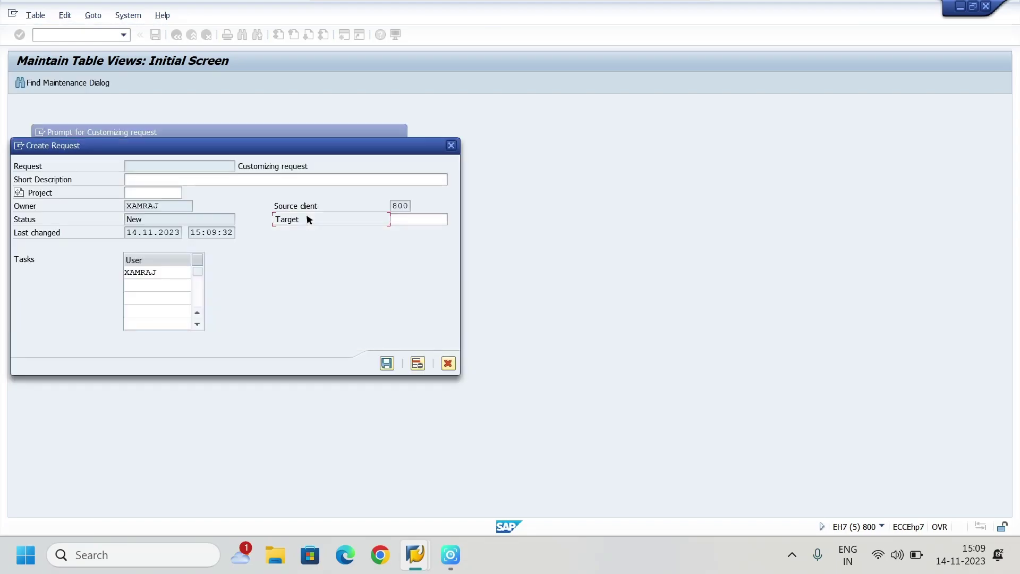
{"action": "left_click", "coordinate": [219, 182]}
{"action": "type", "text": "Posting Period"}
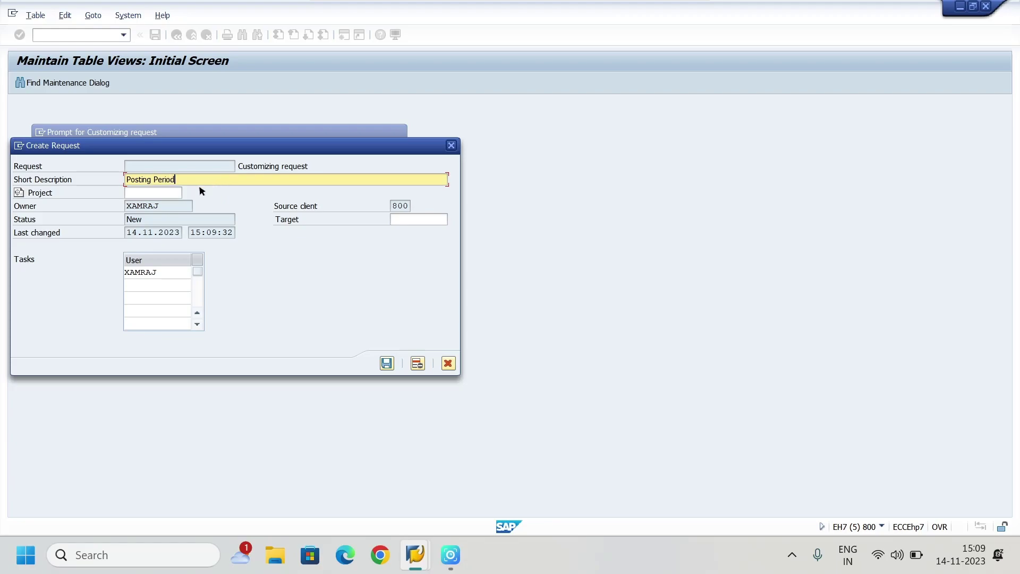
{"action": "left_click", "coordinate": [386, 363]}
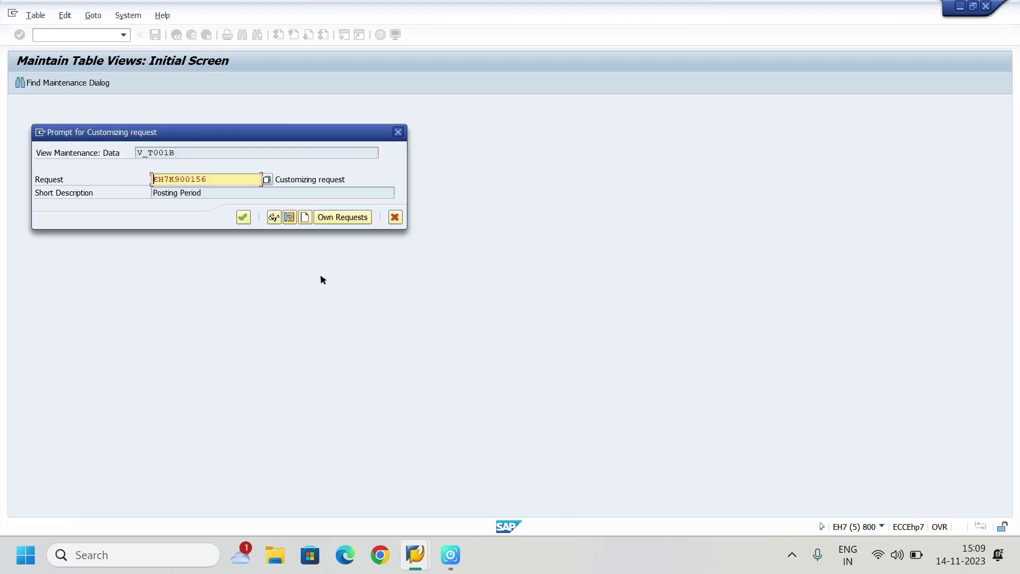
{"action": "left_click", "coordinate": [243, 218]}
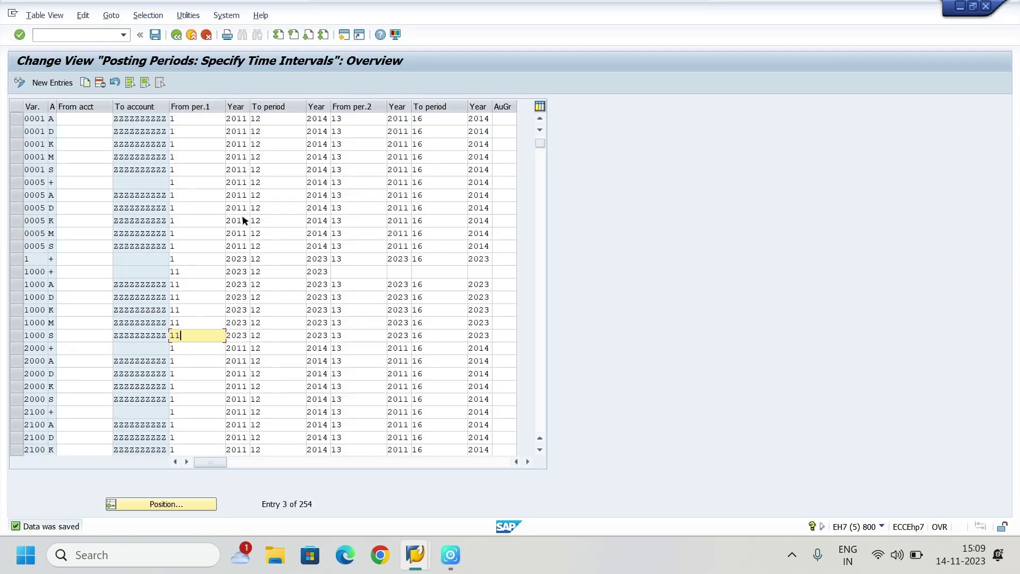
{"action": "left_click", "coordinate": [155, 35]}
{"action": "left_click", "coordinate": [172, 37]}
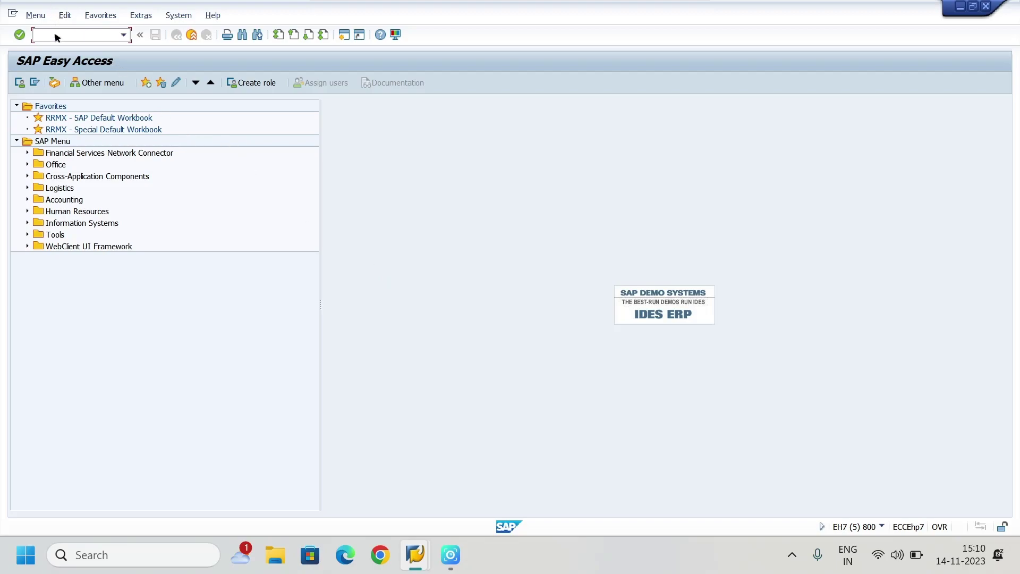
Step: Open transaction MB1C and enter movement type 561 for the goods receipt
{"action": "type", "text": "/nmb1c"}
{"action": "key", "text": "Return"}
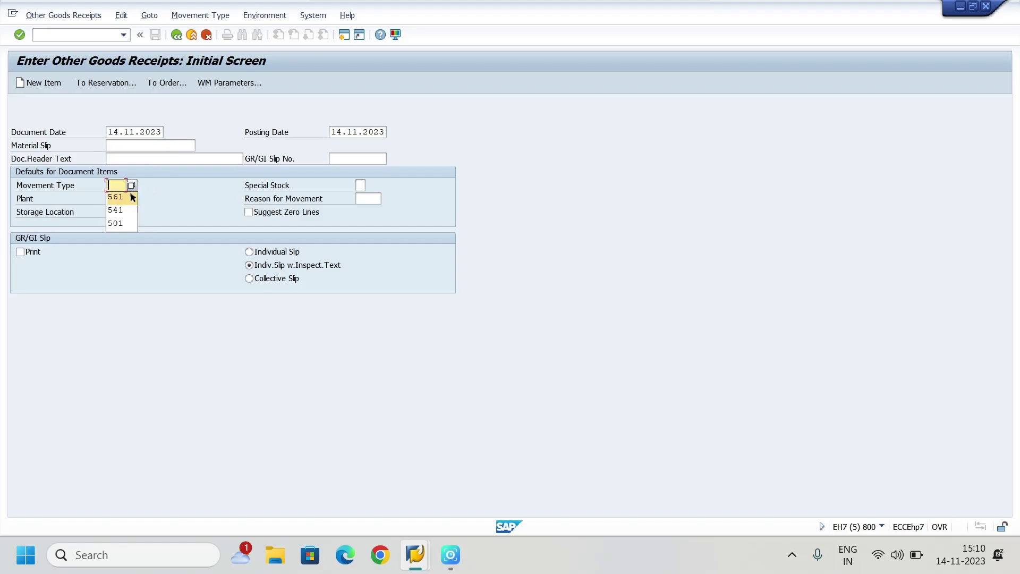
{"action": "left_click", "coordinate": [111, 186]}
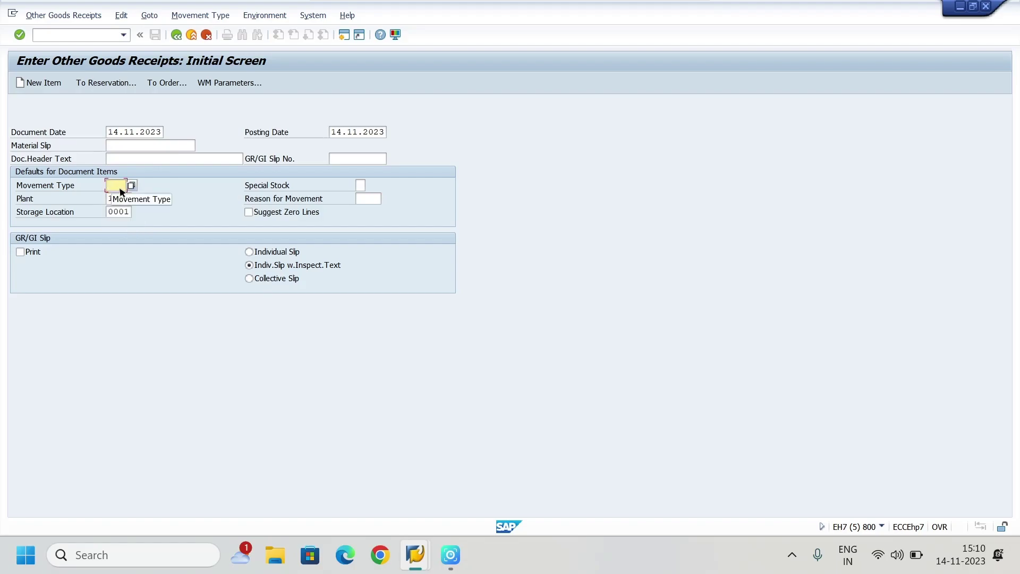
{"action": "left_click", "coordinate": [120, 188]}
{"action": "left_click", "coordinate": [116, 196]}
{"action": "key", "text": "Return"}
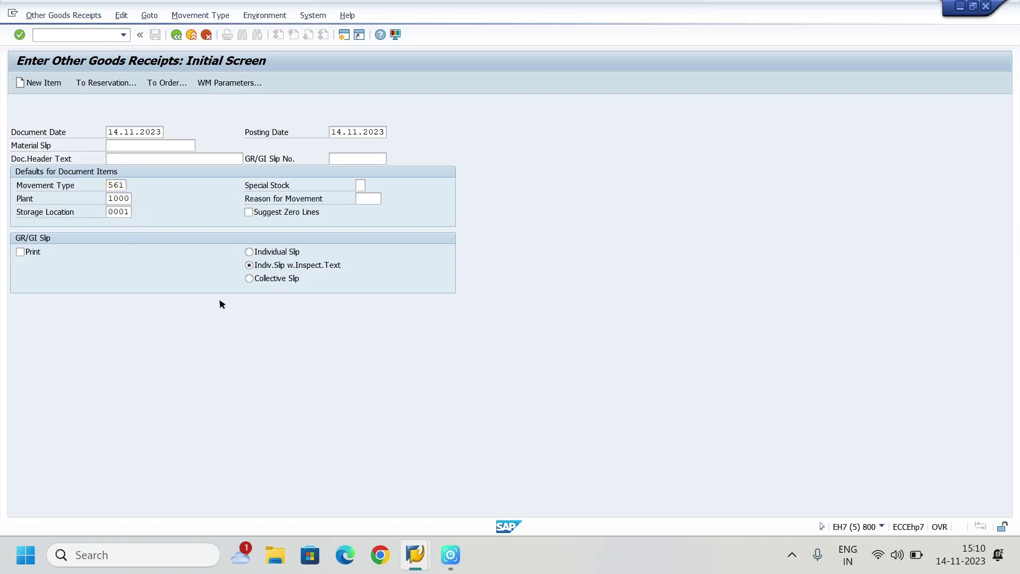